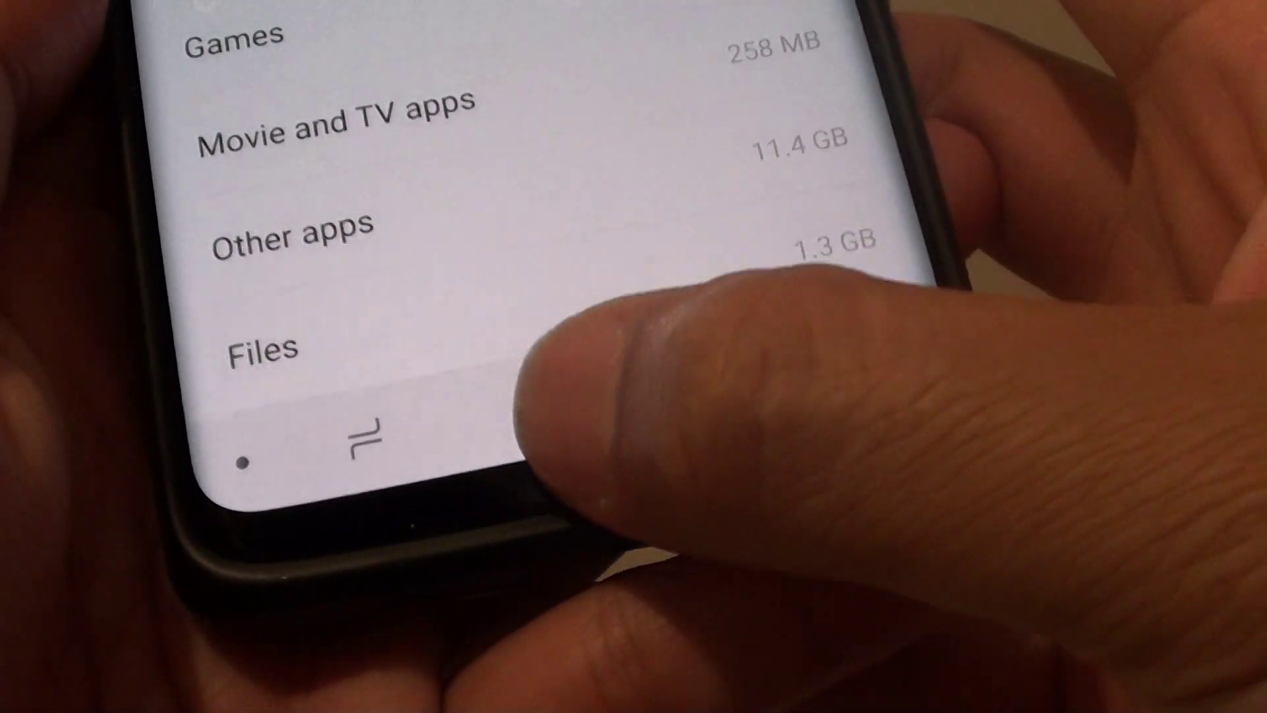
- From the home screen's quick settings, reach Settings and enter Device maintenance
{"action": "left_click", "coordinate": [555, 446]}
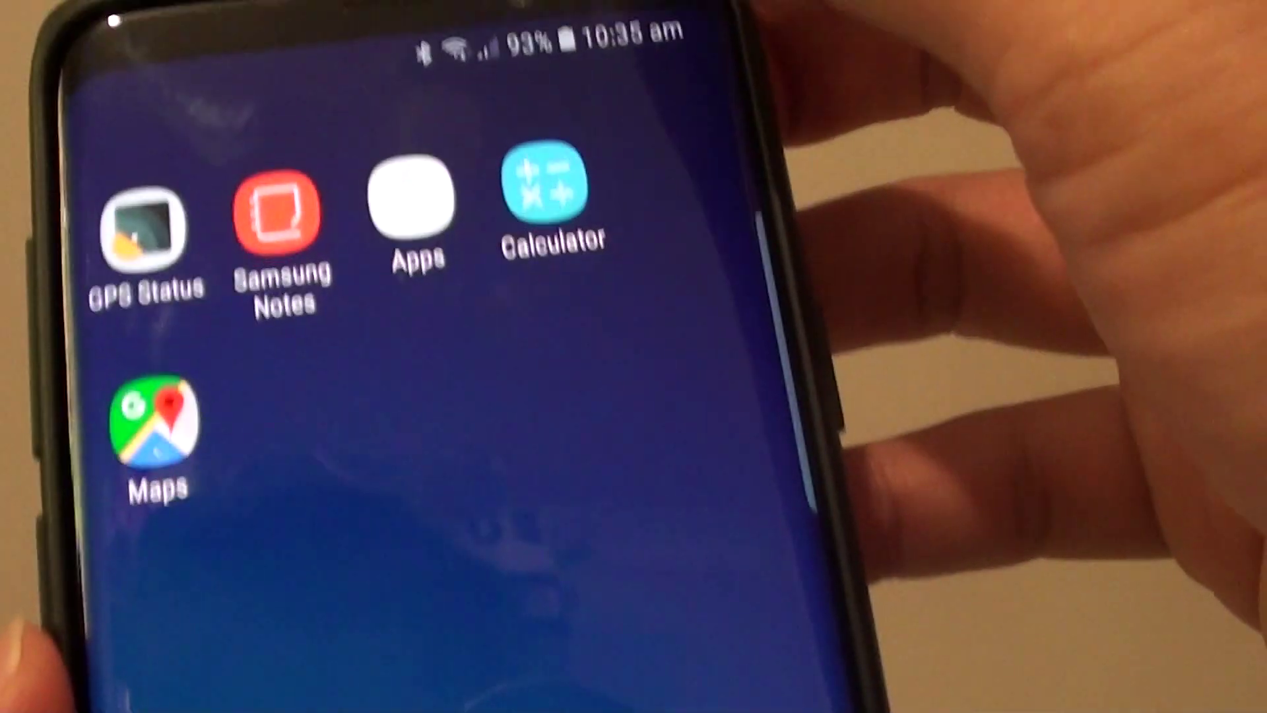
{"action": "left_click_drag", "start_coordinate": [396, 20], "coordinate": [396, 397]}
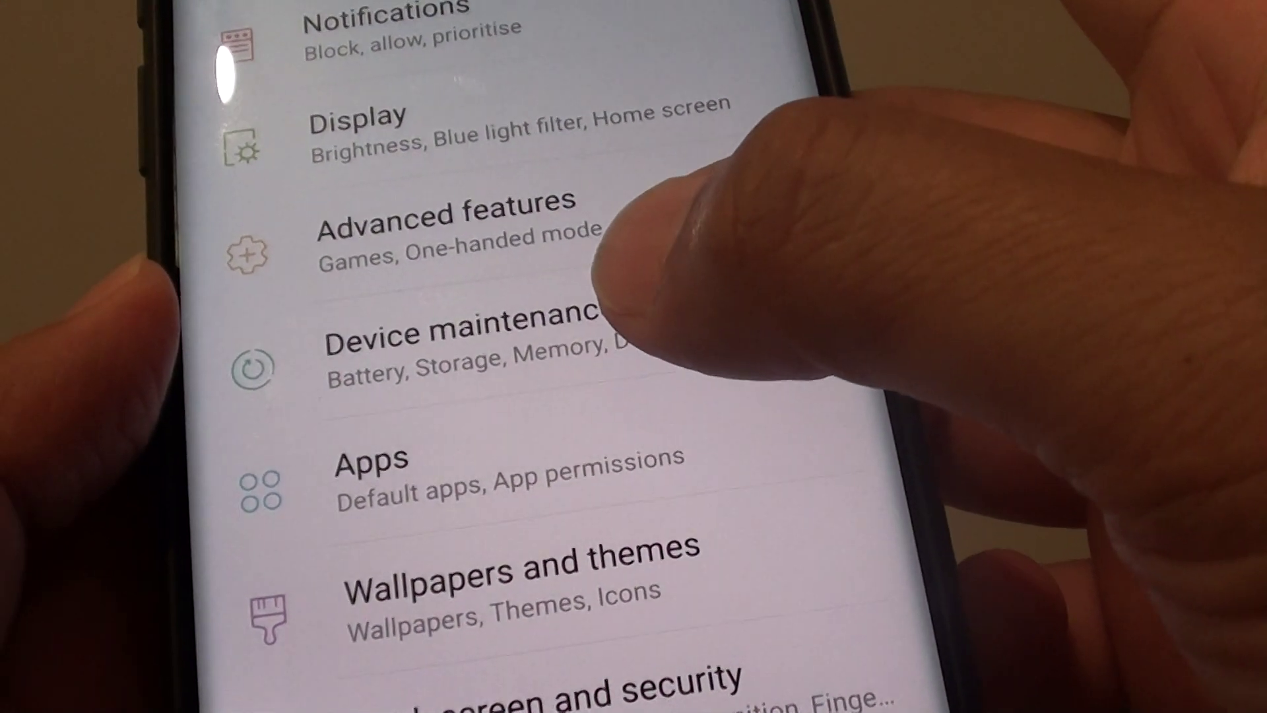
{"action": "left_click", "coordinate": [605, 318]}
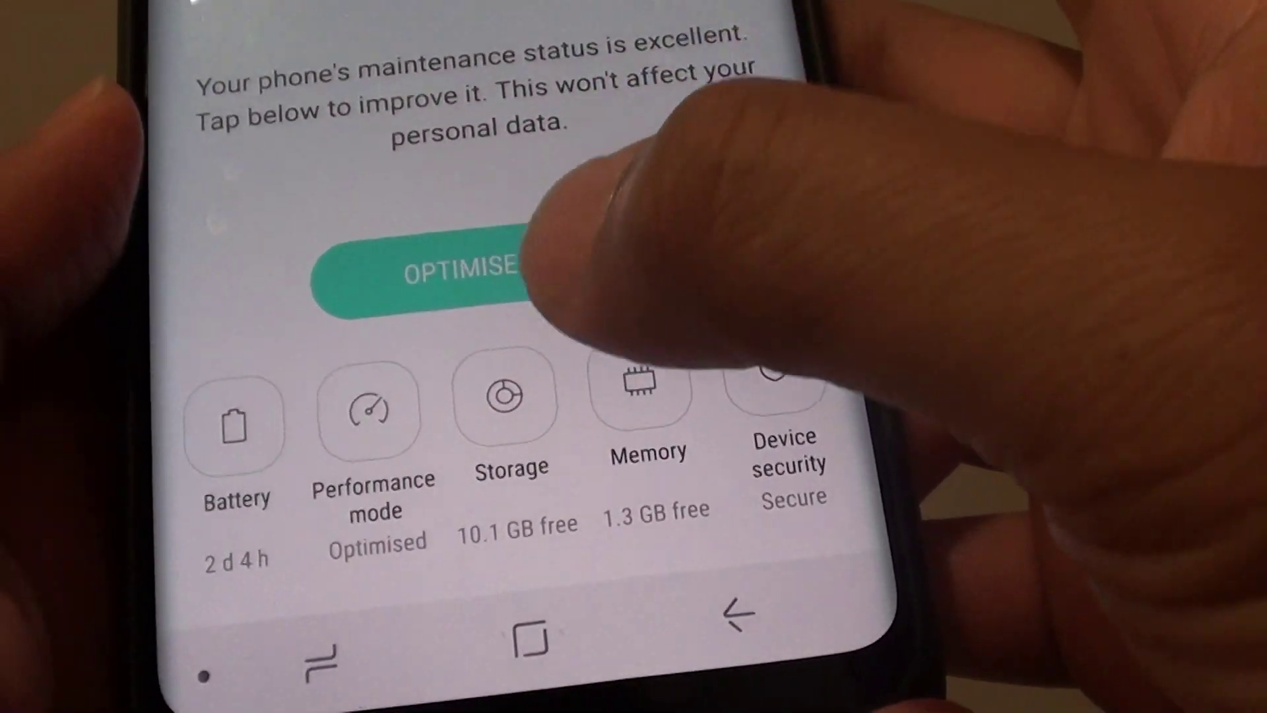
- Go through Storage settings to internal storage's Games category, listing PUBG Mobile down to Space Agency
{"action": "left_click", "coordinate": [492, 433]}
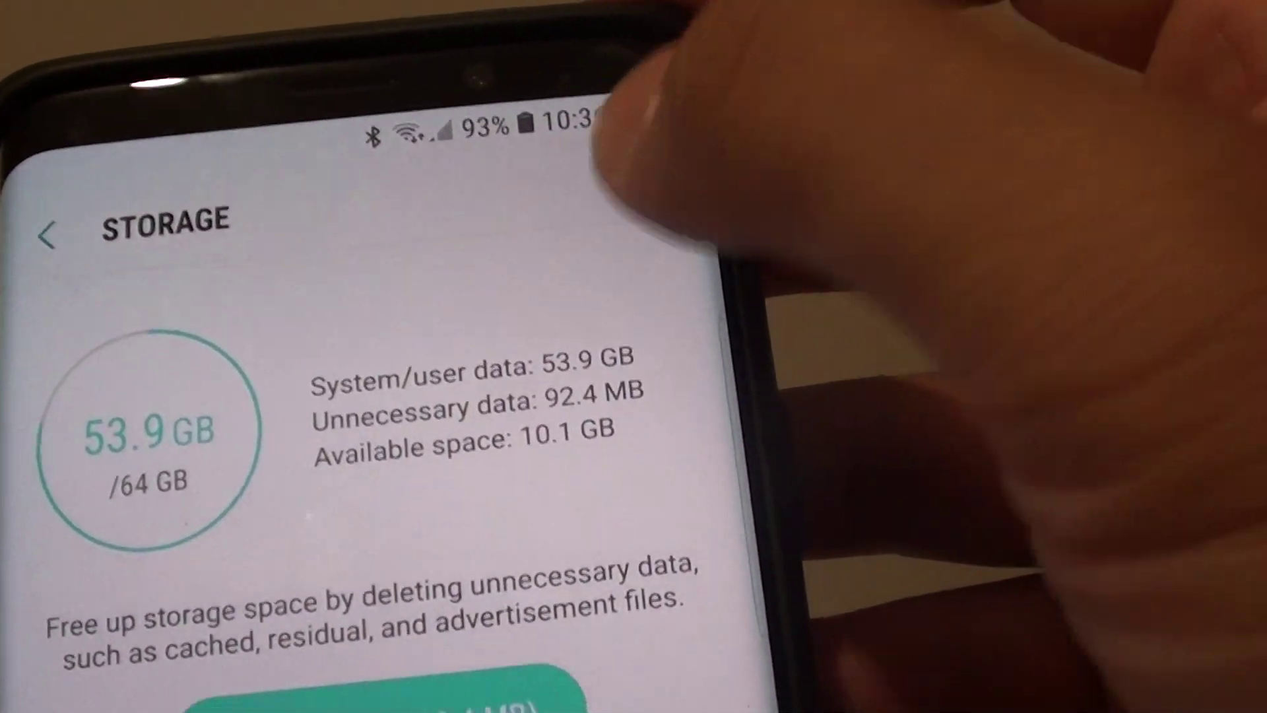
{"action": "left_click", "coordinate": [623, 163]}
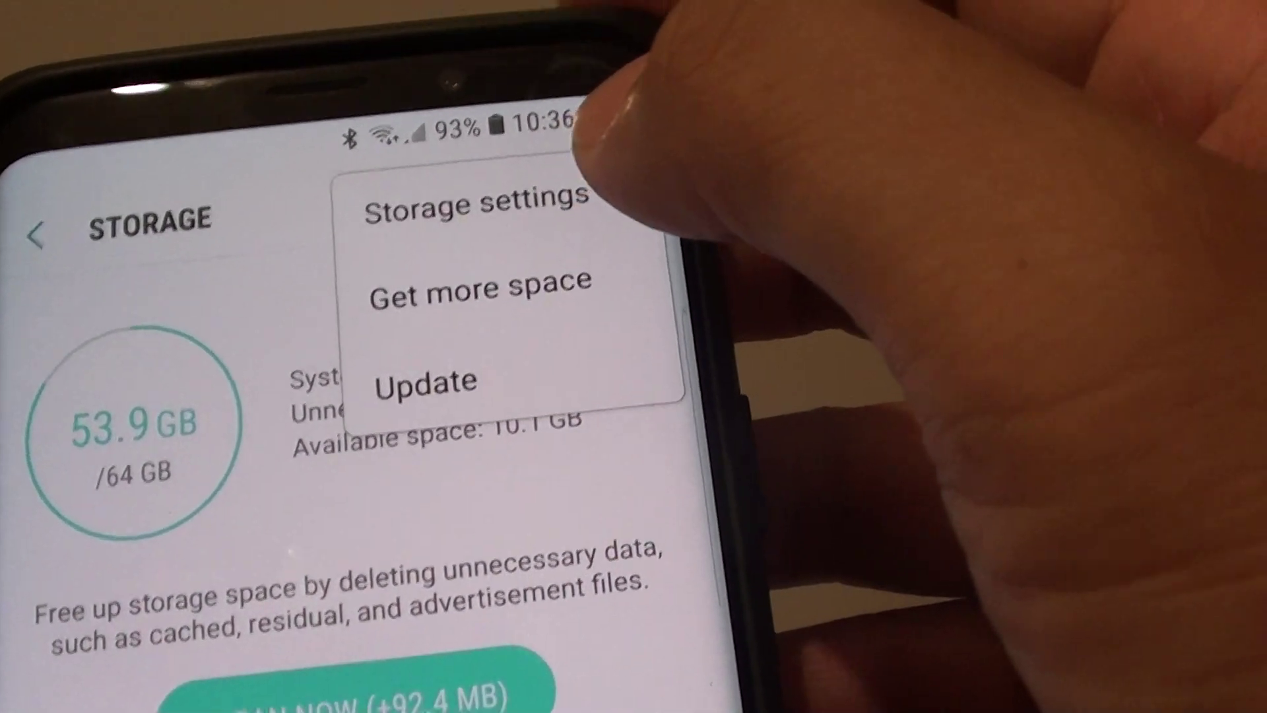
{"action": "left_click", "coordinate": [534, 170]}
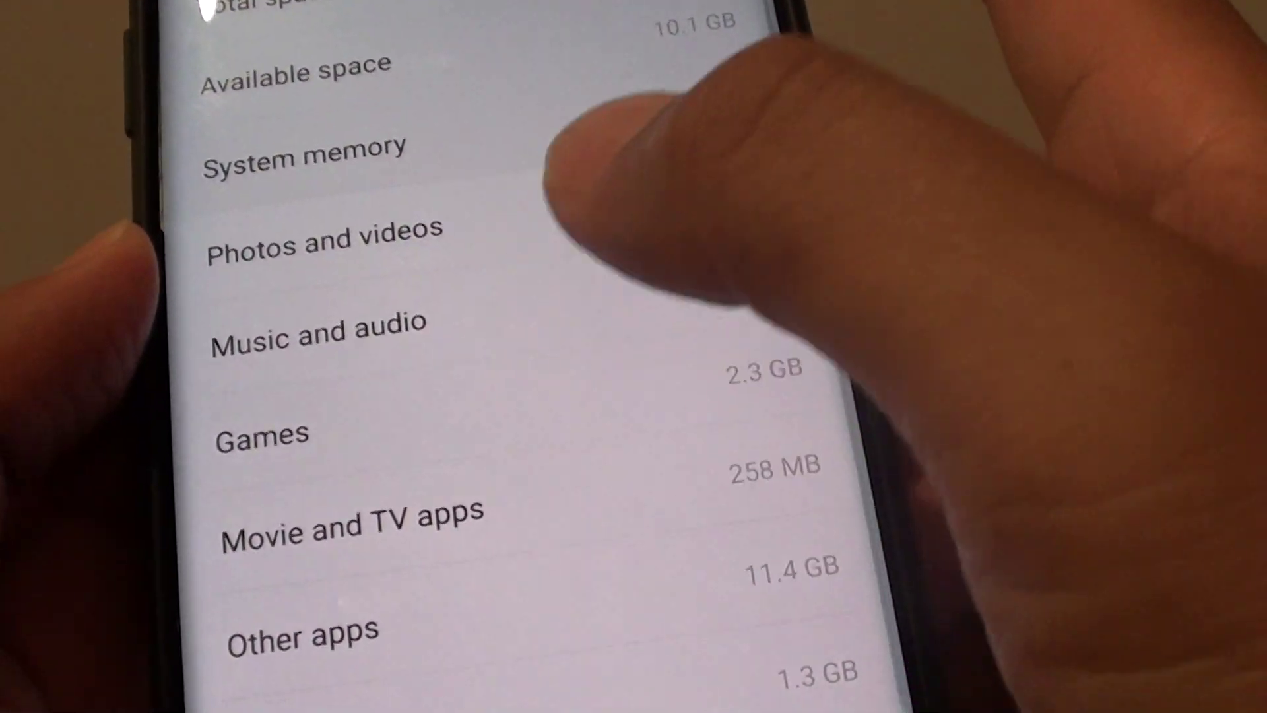
{"action": "left_click", "coordinate": [396, 457]}
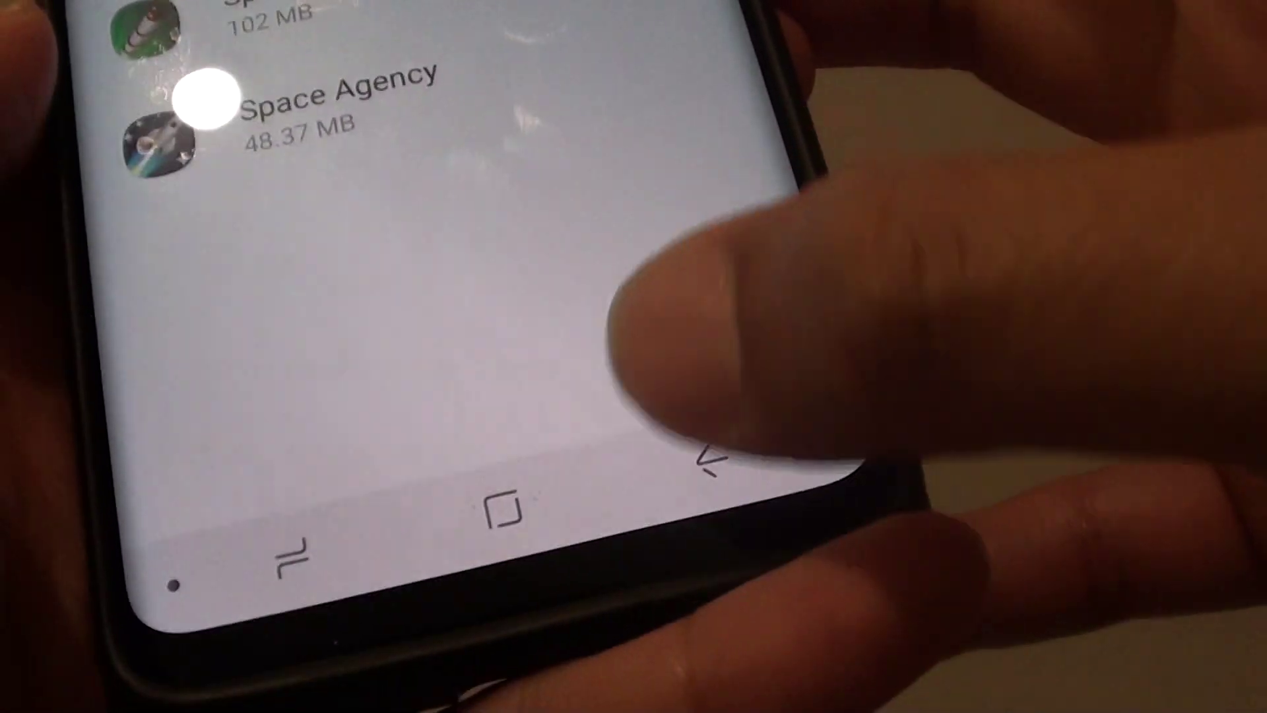
- Return from the Games list to the storage categories showing Games at 258 MB
{"action": "left_click", "coordinate": [772, 564]}
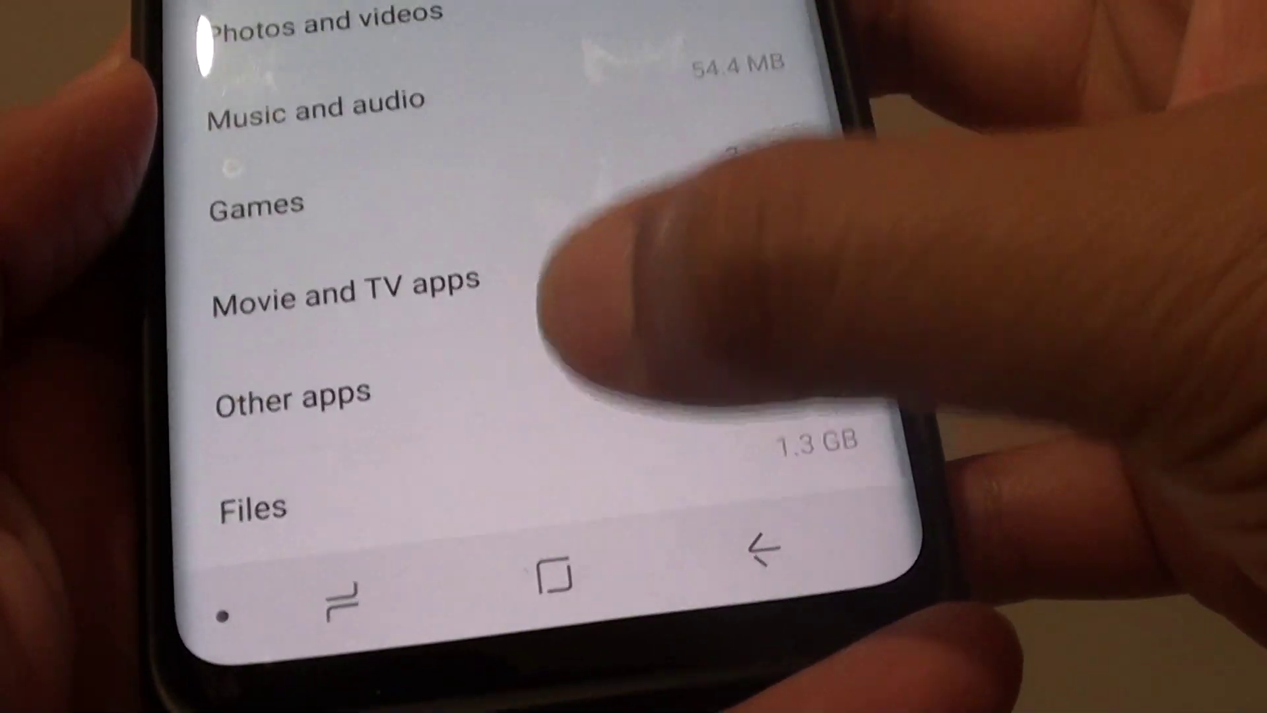
- Enter the Other apps category, where Fortnite tops the list at 2.94 GB
{"action": "left_click", "coordinate": [534, 431]}
{"action": "scroll", "coordinate": [535, 356], "scroll_direction": "up", "scroll_amount": 5}
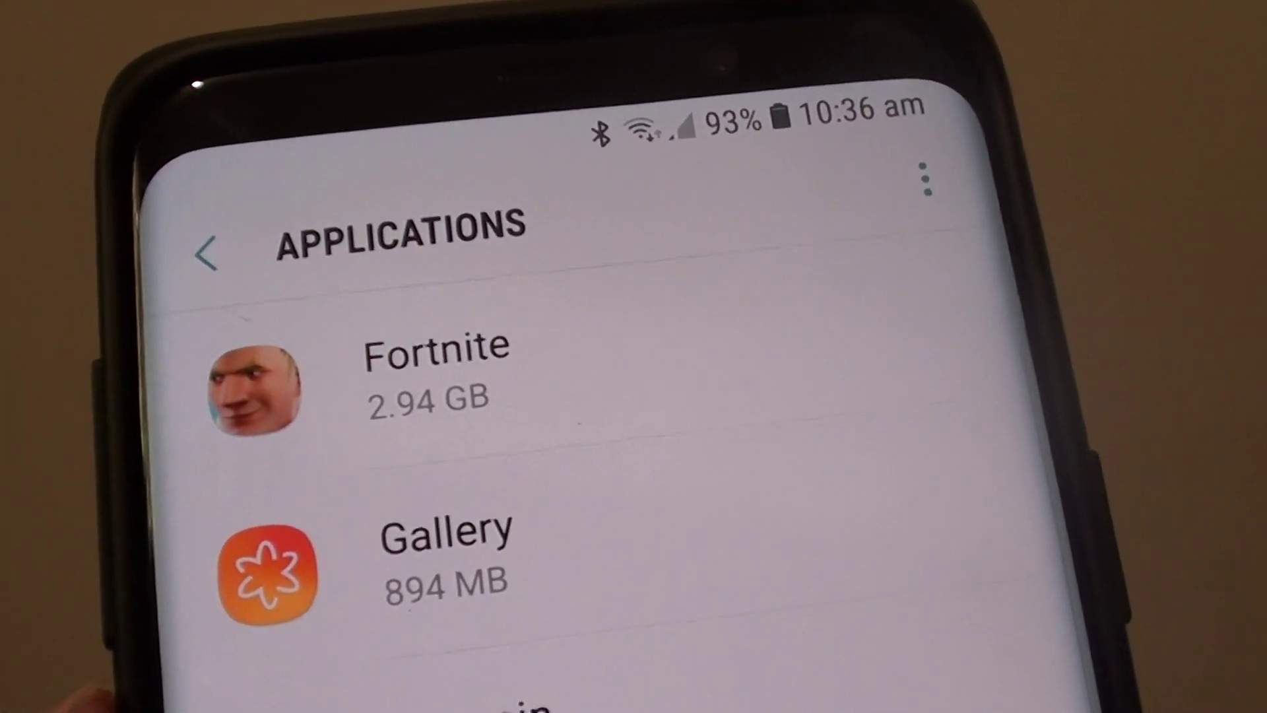
{"action": "scroll", "coordinate": [633, 446], "scroll_direction": "down", "scroll_amount": 1}
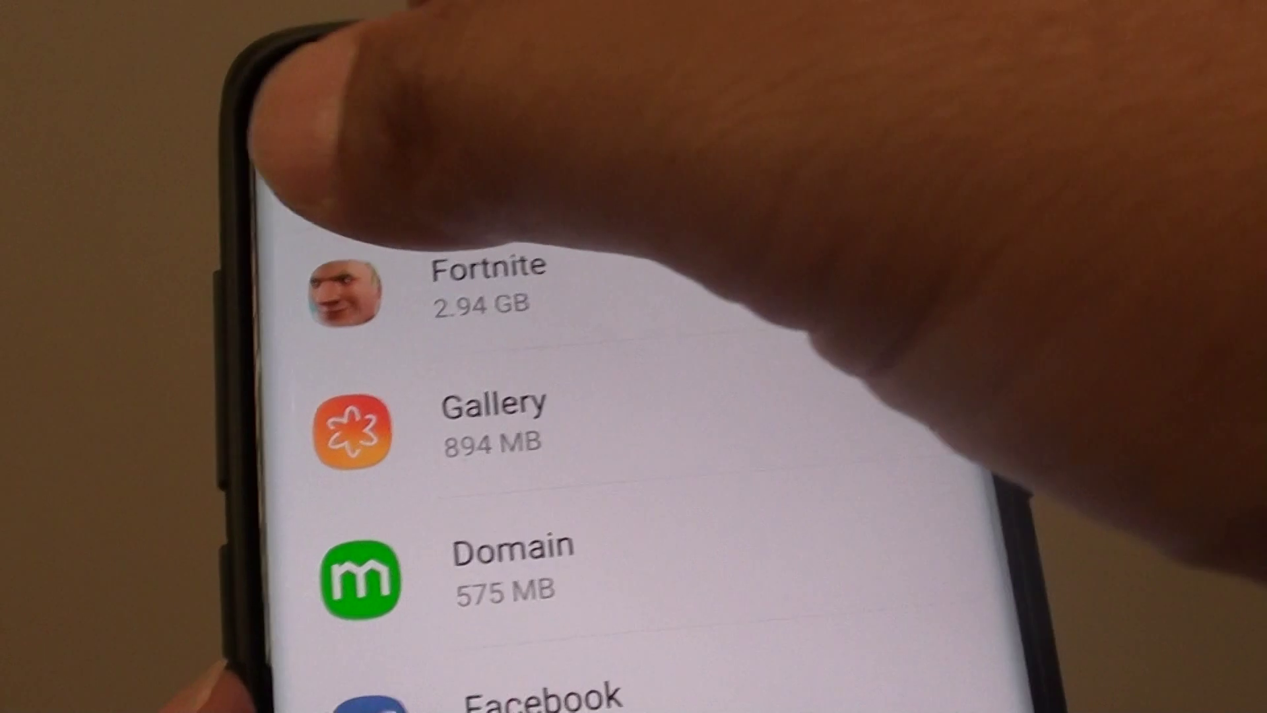
- Revisit Other apps once more from Storage, then leave Settings for the Galaxy S9 home screen
{"action": "left_click", "coordinate": [238, 221]}
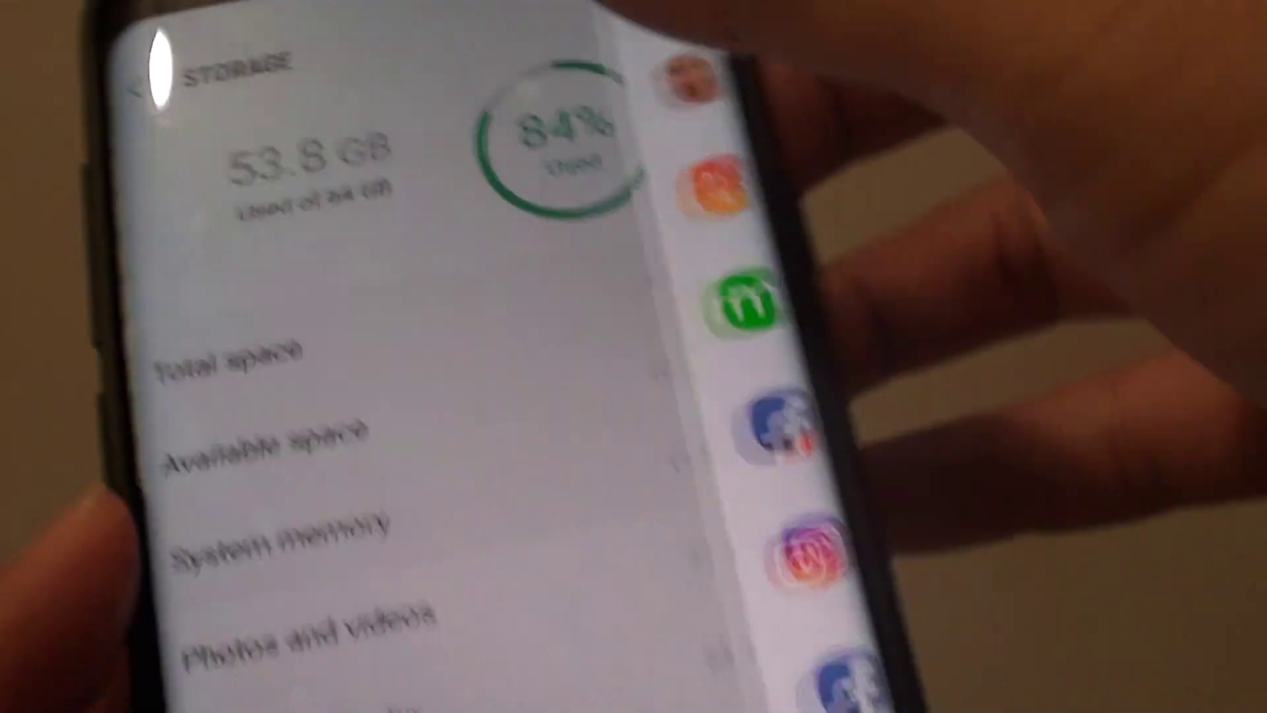
{"action": "scroll", "coordinate": [634, 397], "scroll_direction": "down", "scroll_amount": 3}
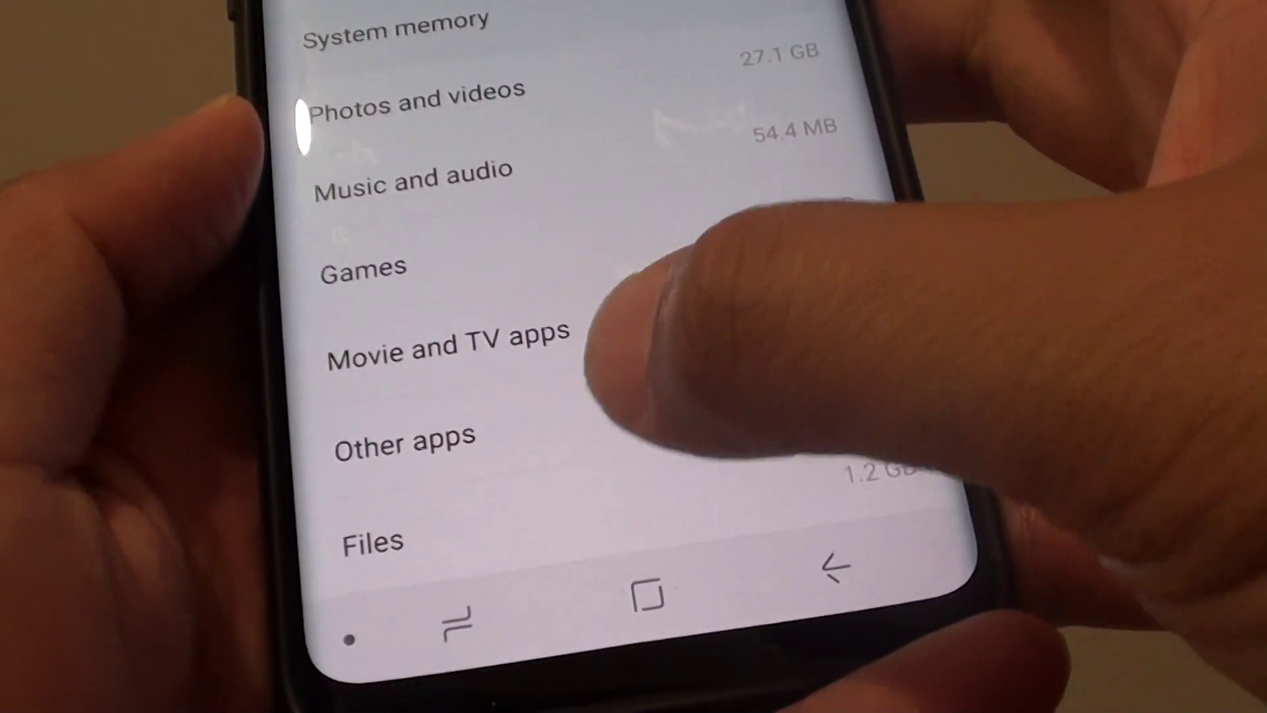
{"action": "left_click", "coordinate": [664, 520]}
{"action": "scroll", "coordinate": [650, 254], "scroll_direction": "down", "scroll_amount": 5}
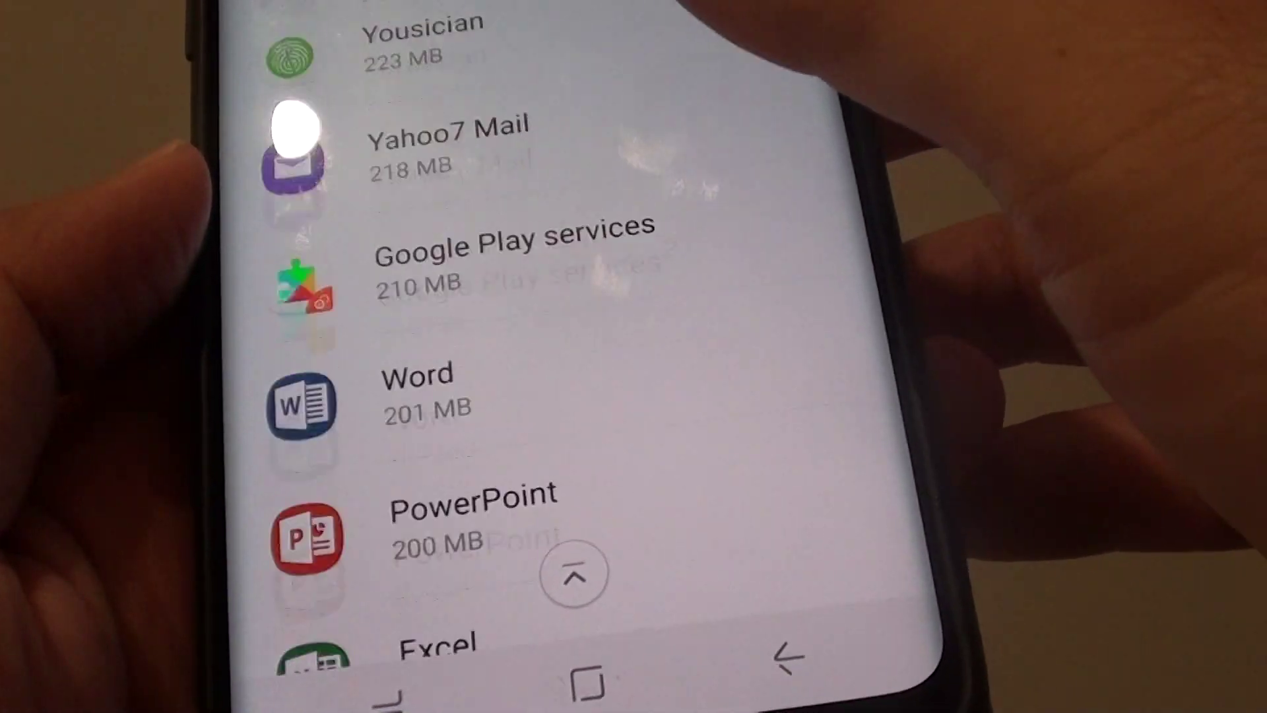
{"action": "left_click", "coordinate": [663, 465]}
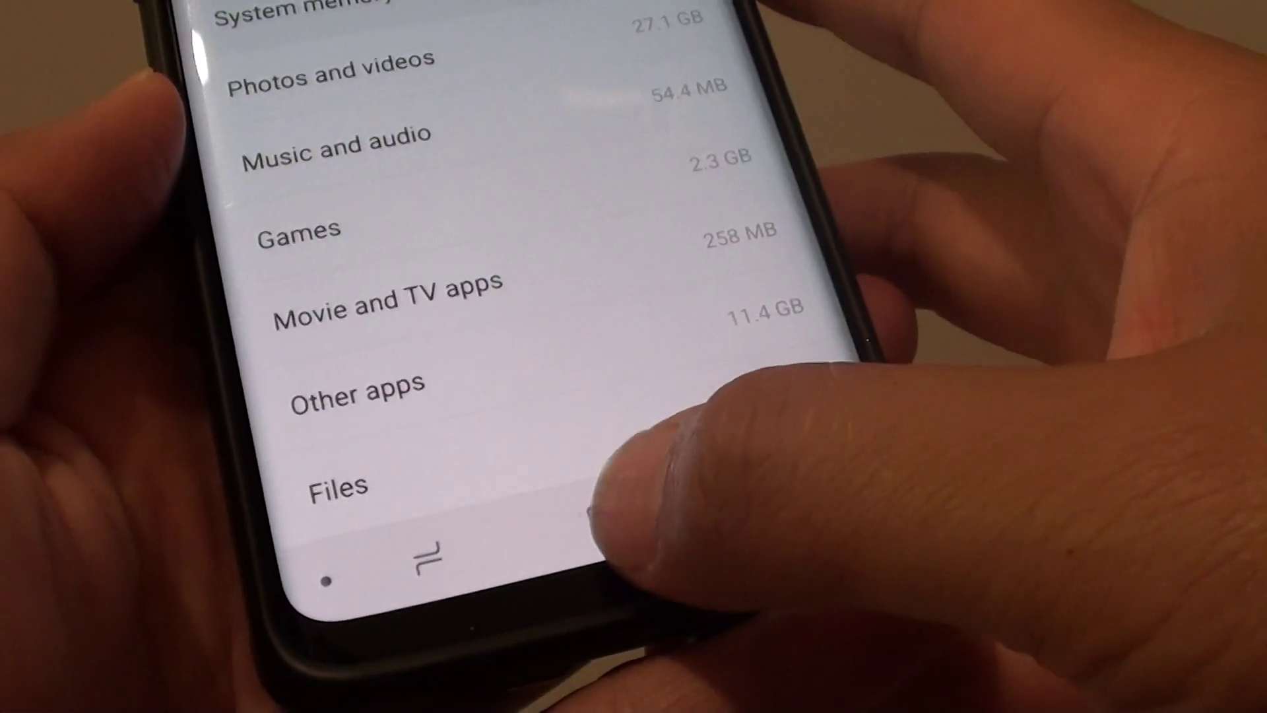
{"action": "left_click", "coordinate": [608, 540]}
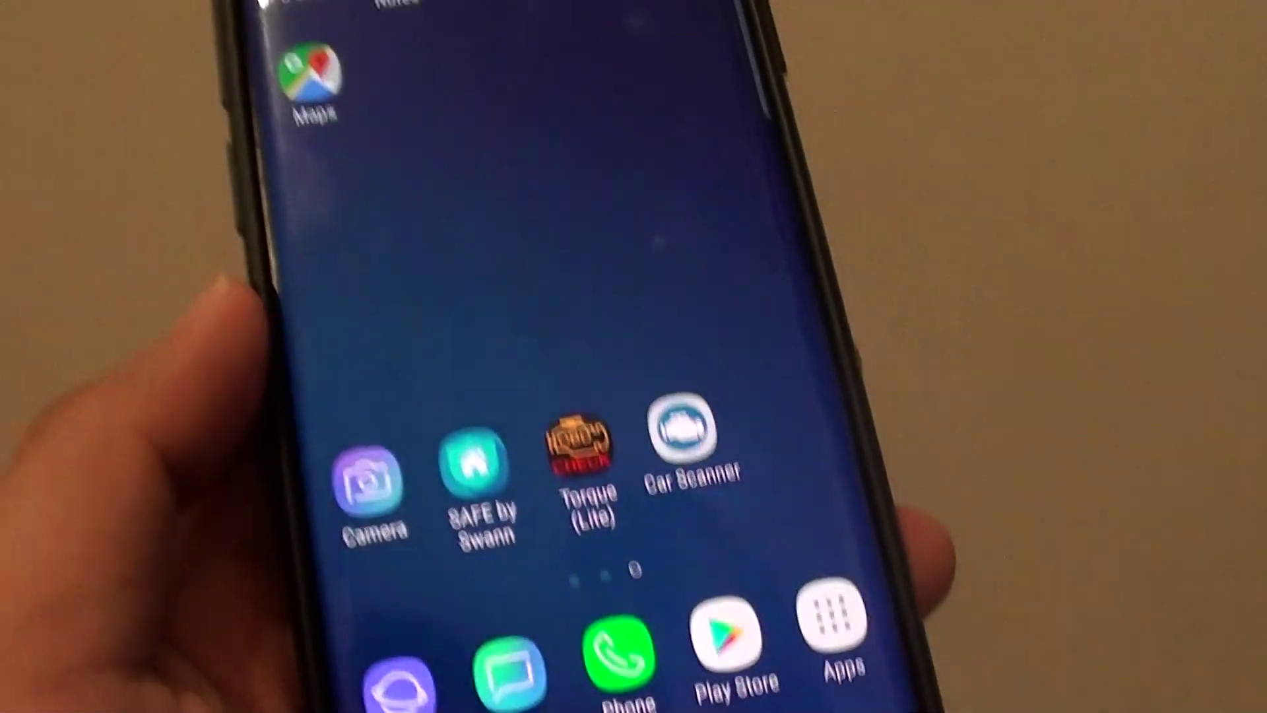